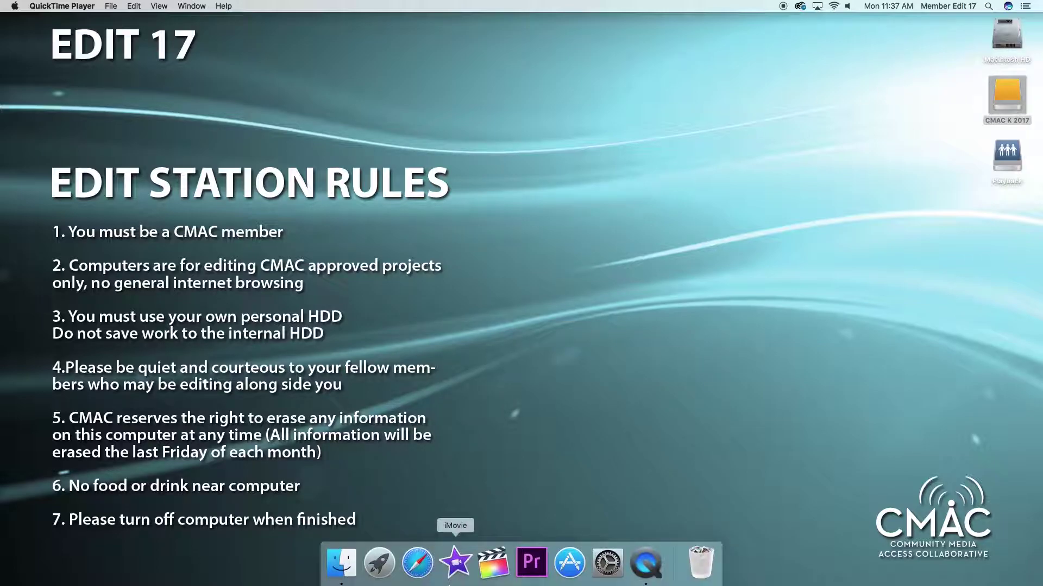
Open iMovie and start creating a new library, showing the expanded save options.
left_click(455, 564)
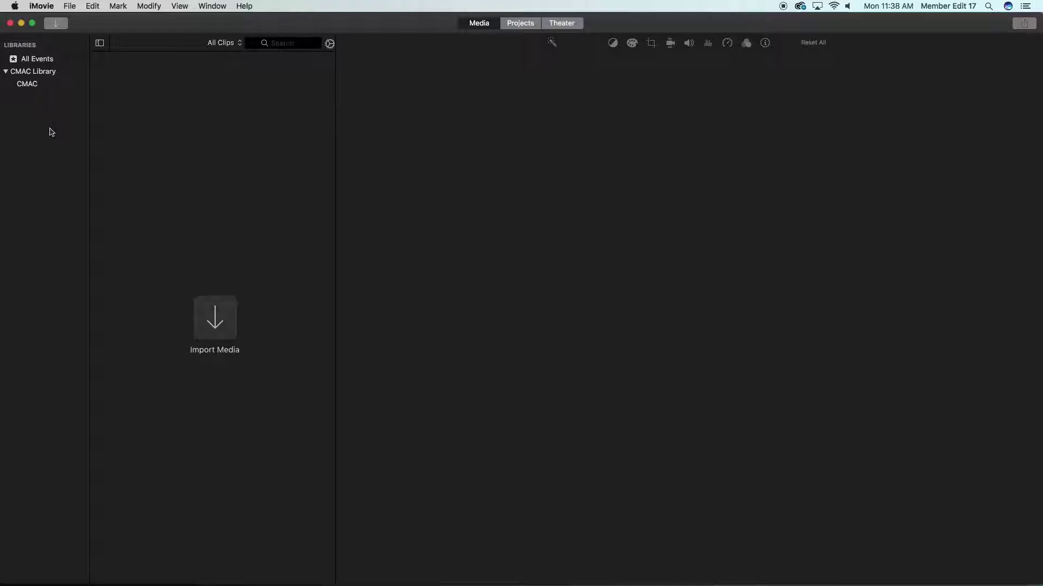
left_click(70, 7)
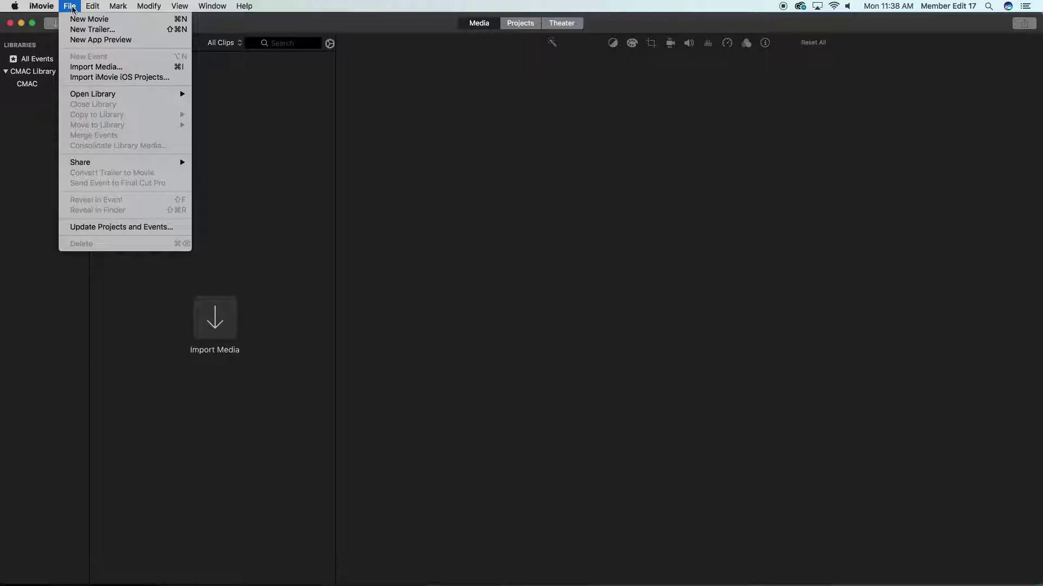
mouse_move(98, 94)
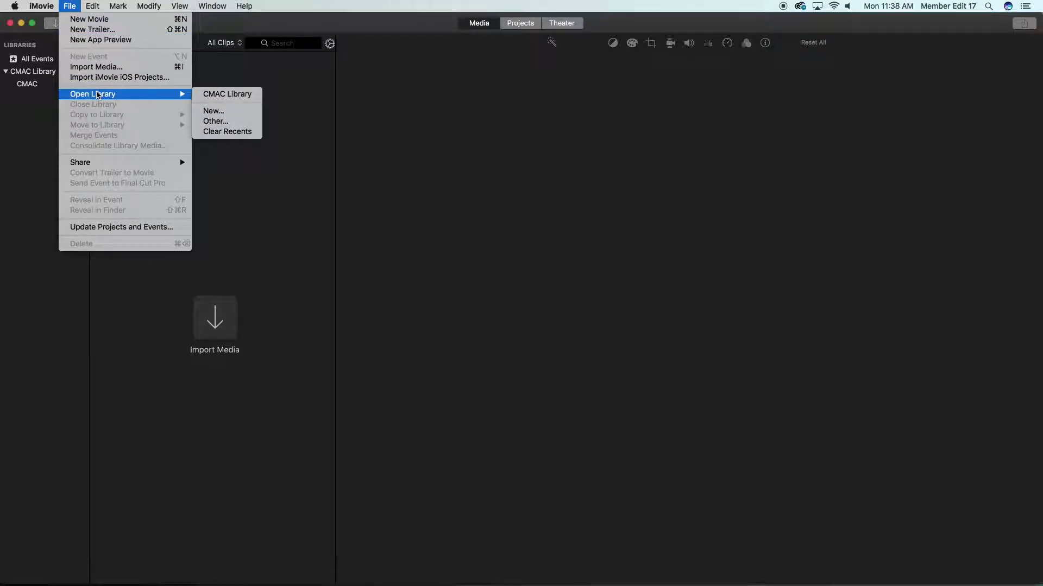
left_click(211, 111)
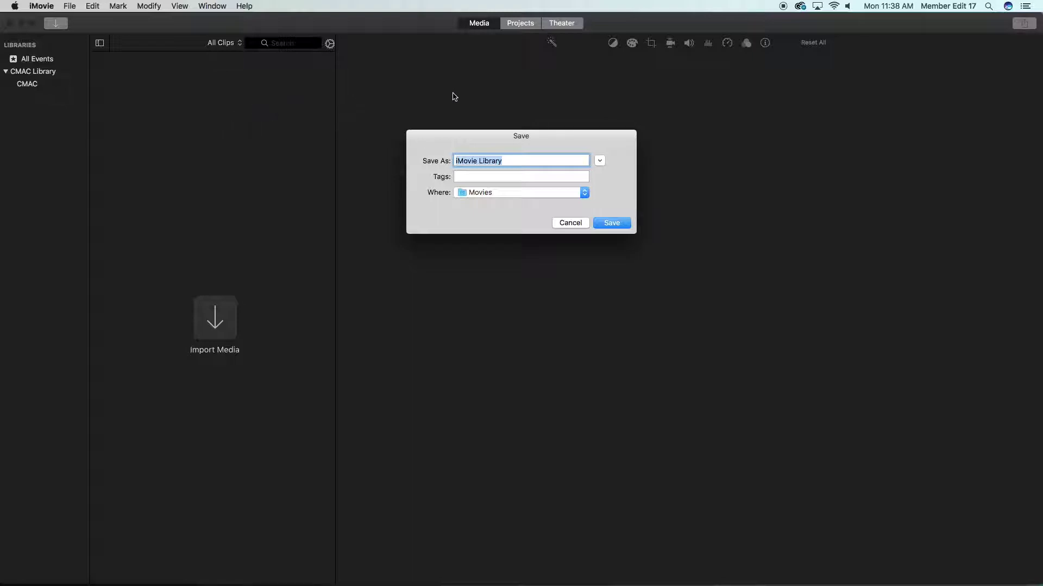
left_click(599, 161)
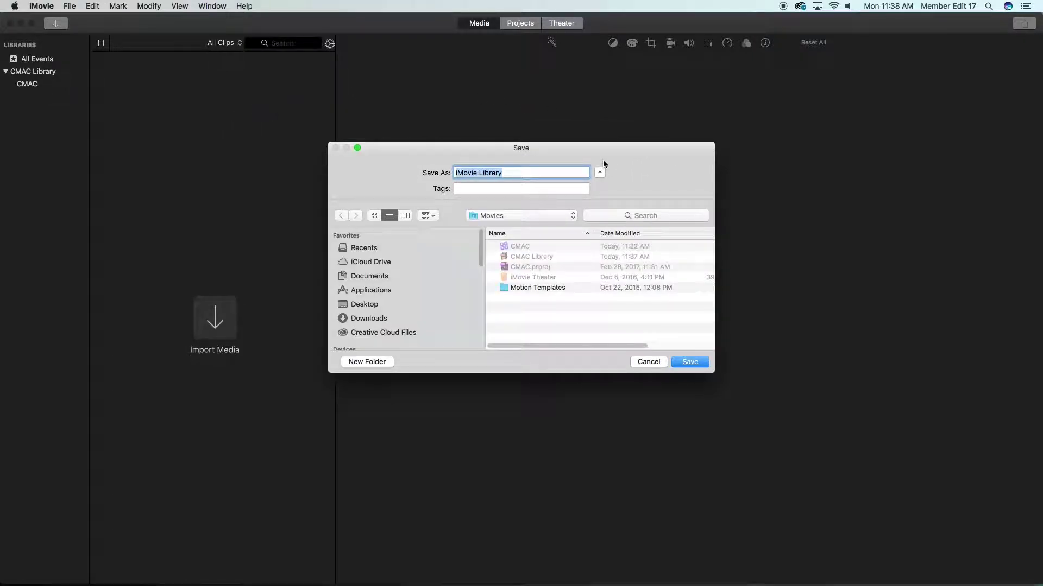
Choose the Libraries & Projects folder inside Projects > 2017 Tutorials on the CMAC K 2017 drive as the library's save location.
scroll(428, 276, "down", 10)
scroll(428, 276, "up", 3)
scroll(396, 276, "up", 2)
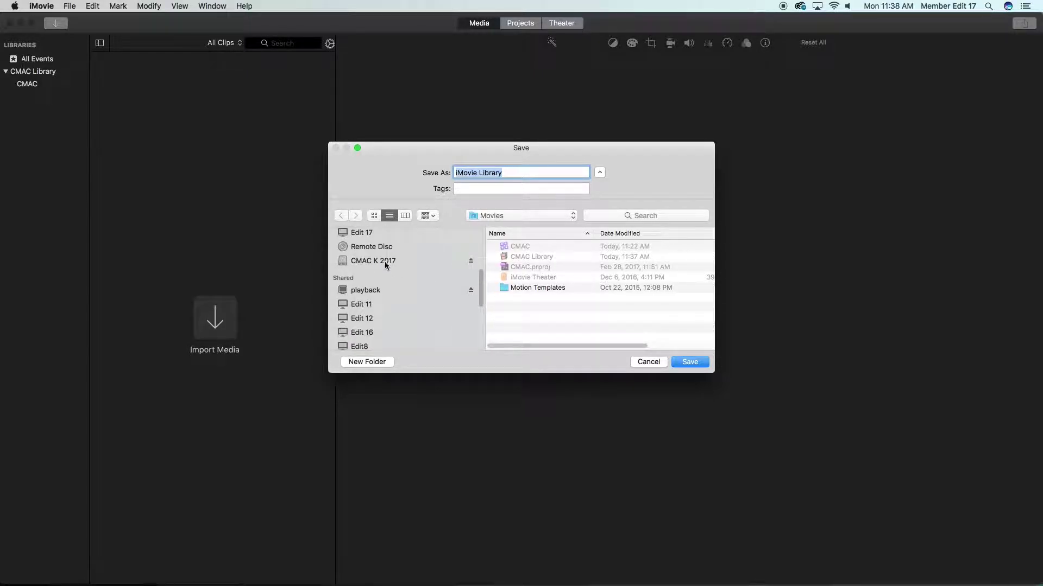
left_click(384, 260)
left_click(401, 216)
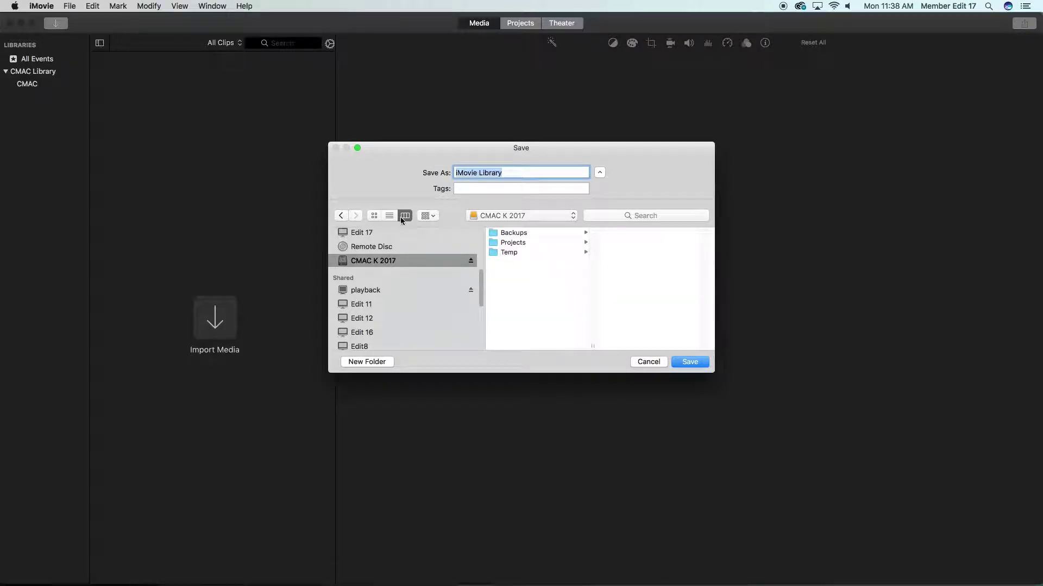
left_click(523, 243)
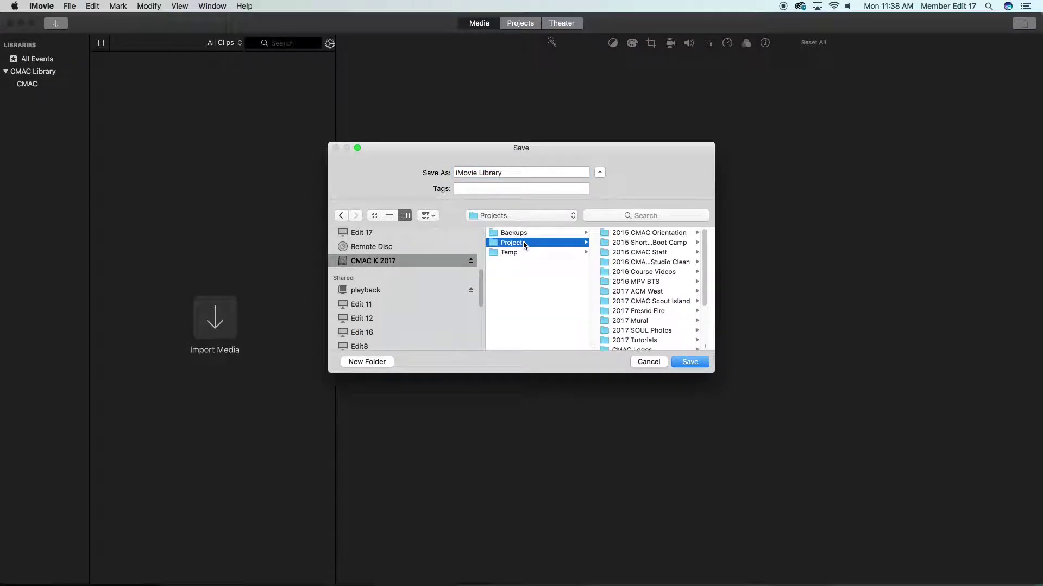
scroll(620, 274, "down", 2)
left_click(638, 308)
left_click(635, 243)
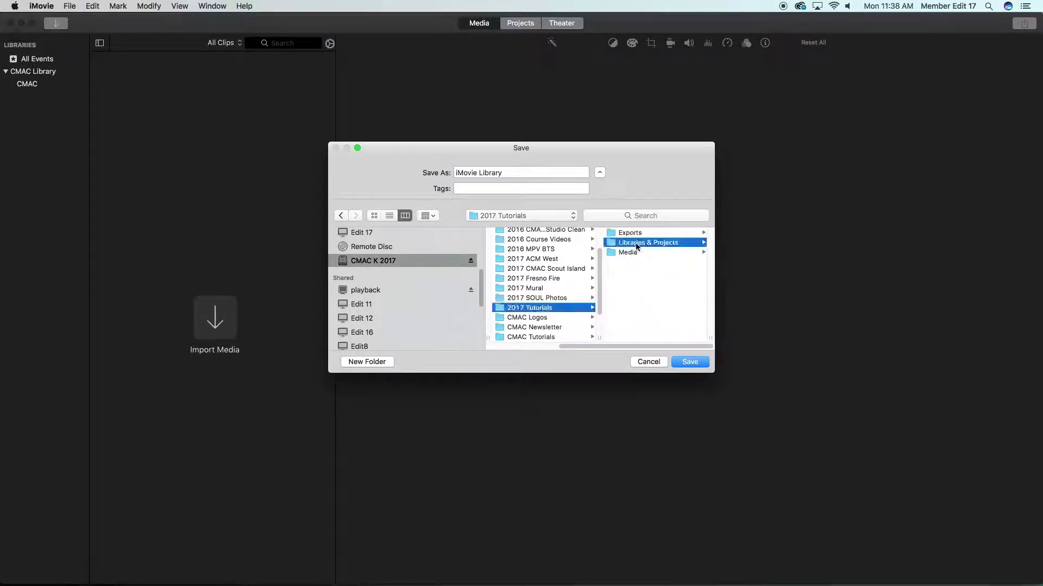
Replace "iMovie" in the library name with the owner's first name in possessive form and save the library.
double_click(469, 173)
type("Ky")
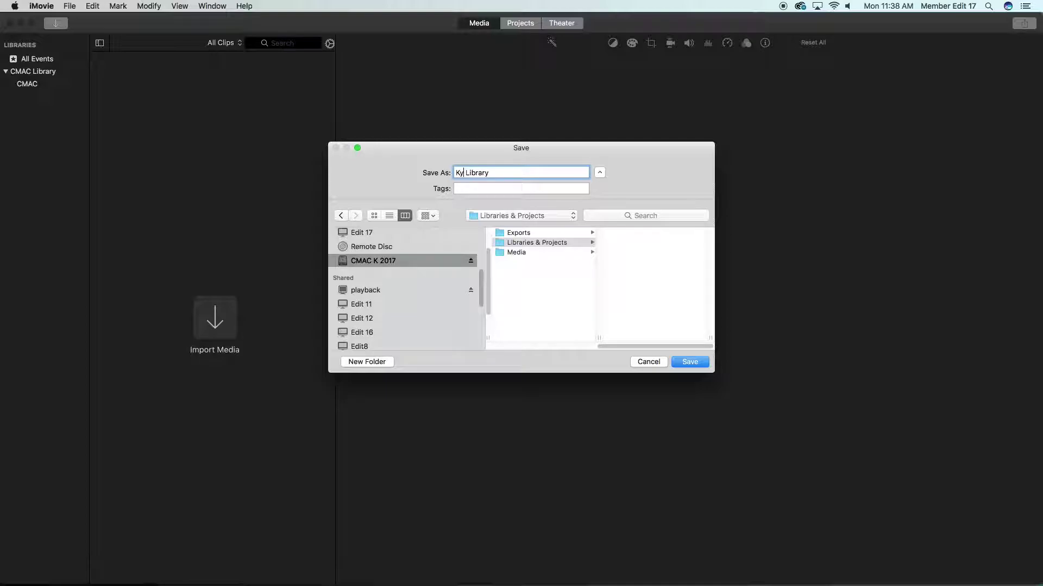
type("le's")
left_click(694, 362)
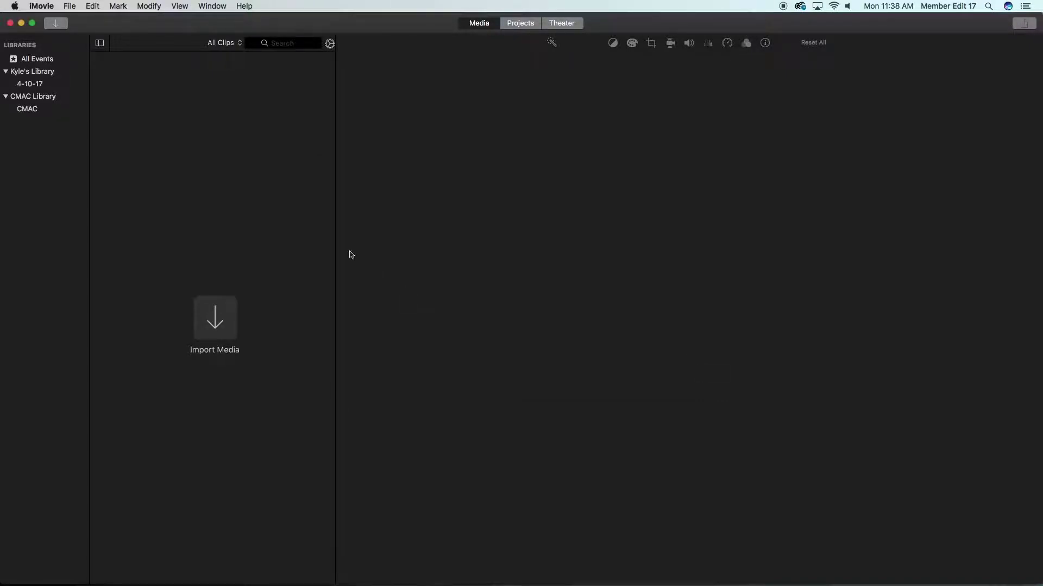
Create a new movie project in the newly saved personal library.
left_click(38, 85)
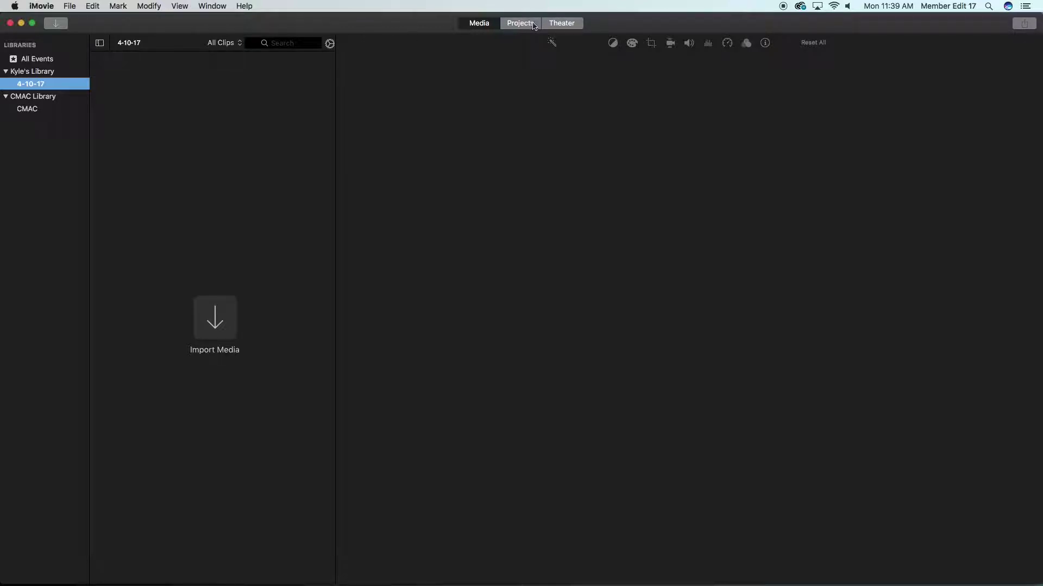
left_click(534, 24)
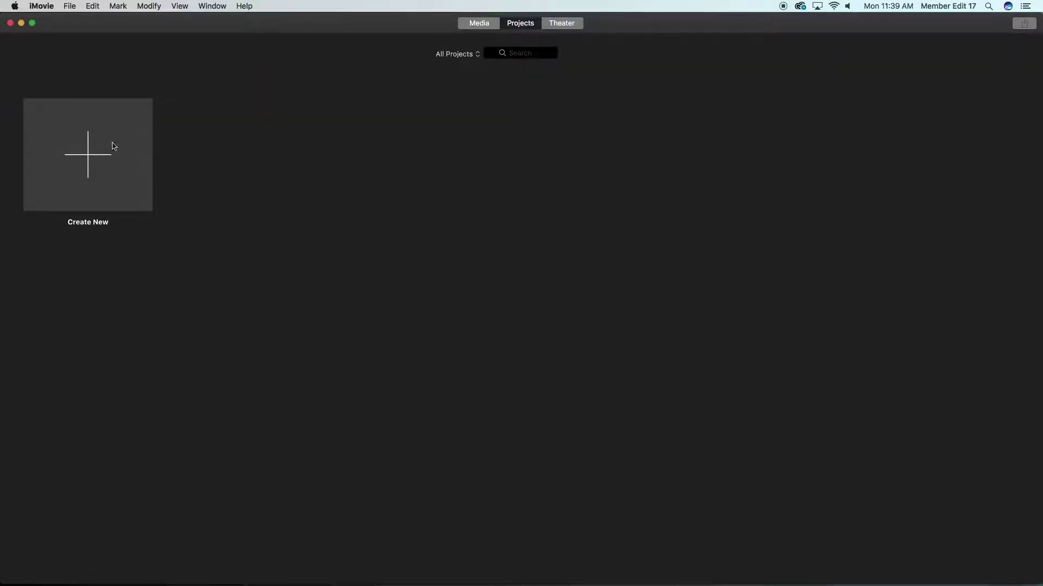
left_click(111, 159)
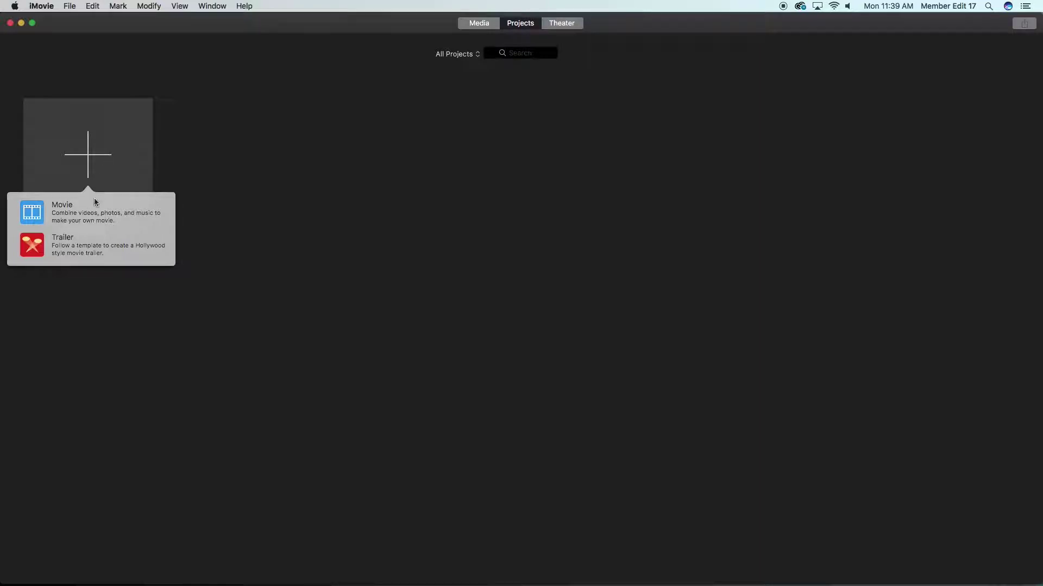
left_click(94, 210)
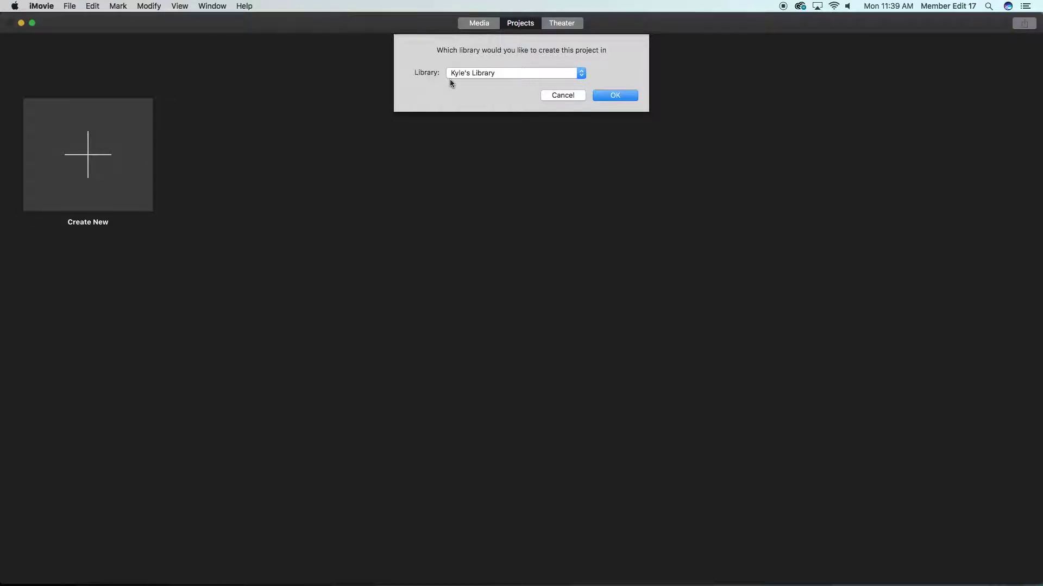
left_click(612, 96)
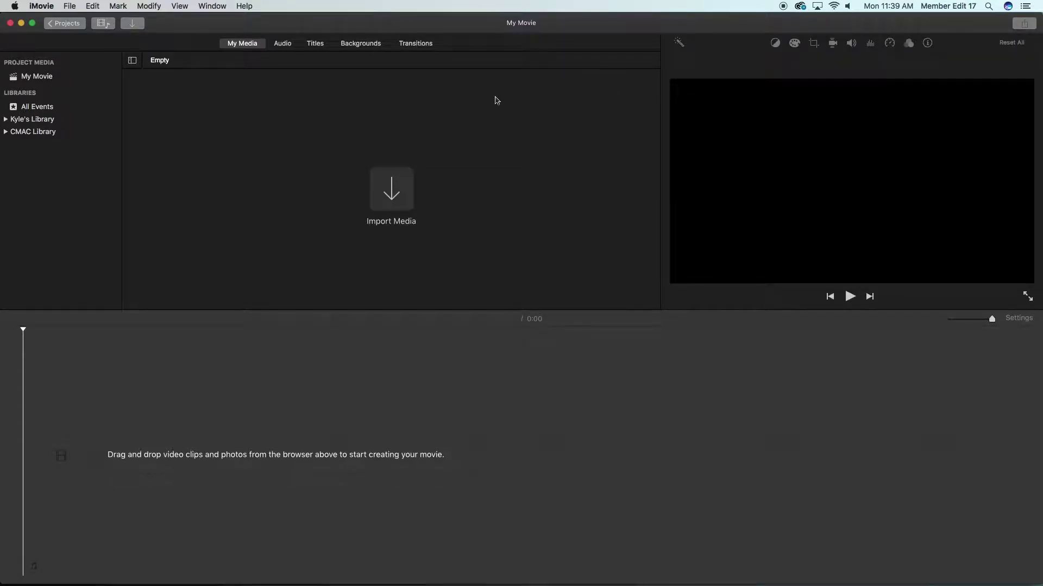
Close iMovie, switch to Final Cut Pro and start creating a new library.
left_click(9, 24)
left_click(494, 562)
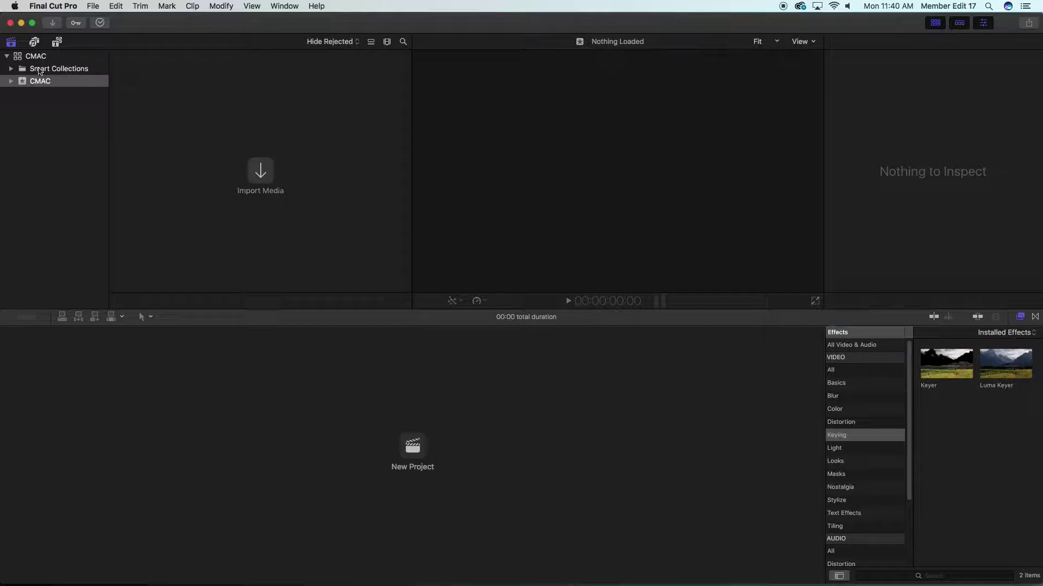
left_click(93, 6)
mouse_move(101, 21)
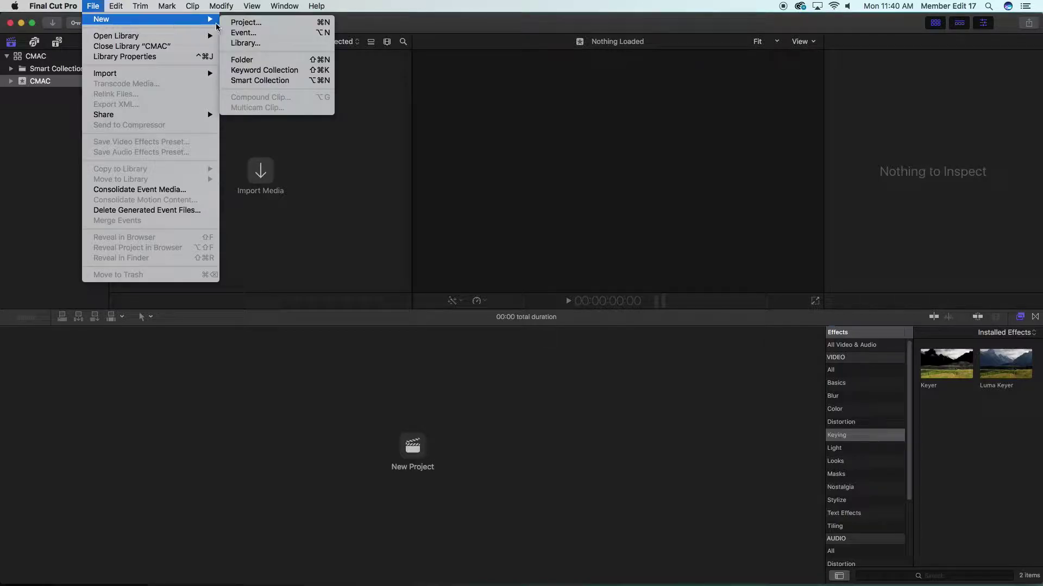
left_click(228, 44)
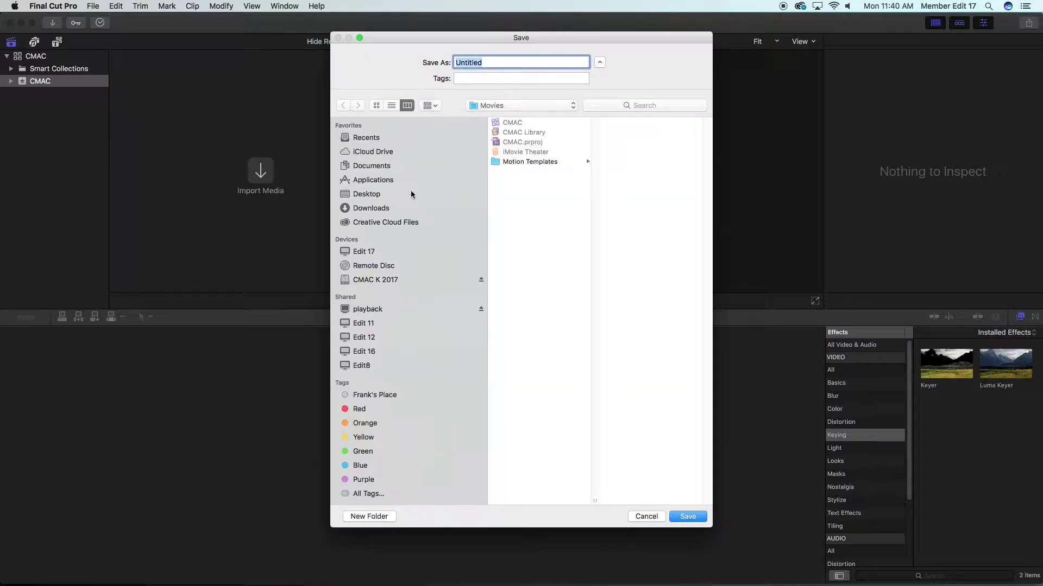
Set the Final Cut Pro library's save location to Projects > 2017 Tutorials > Libraries & Projects on the CMAC K 2017 drive.
left_click(392, 280)
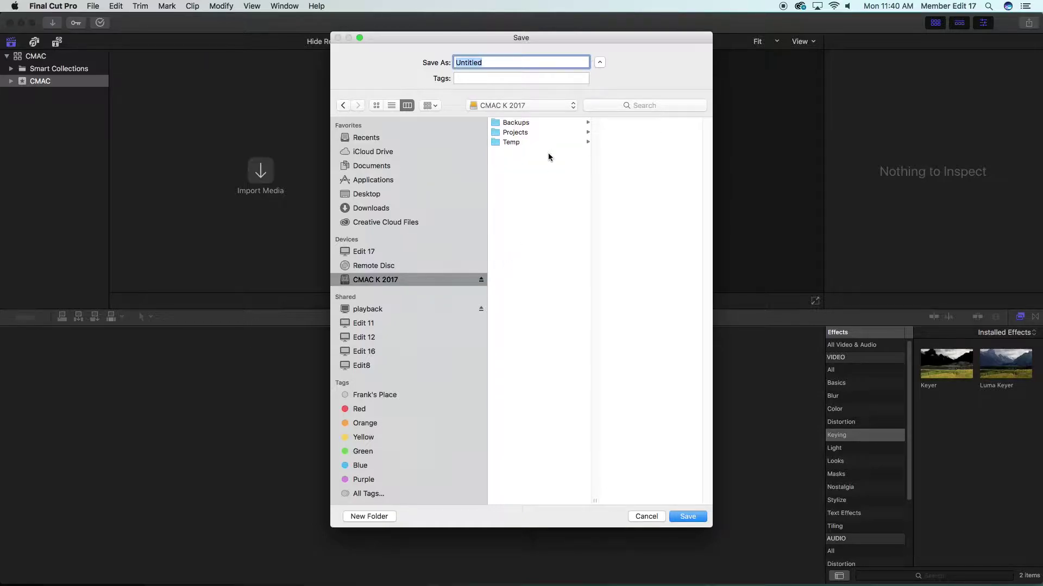
left_click(538, 132)
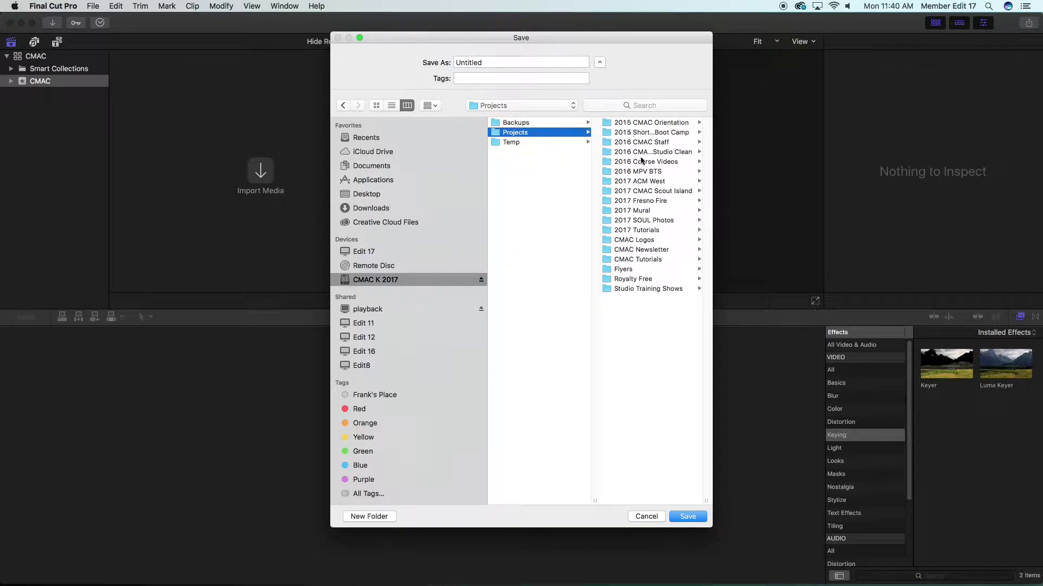
left_click(641, 228)
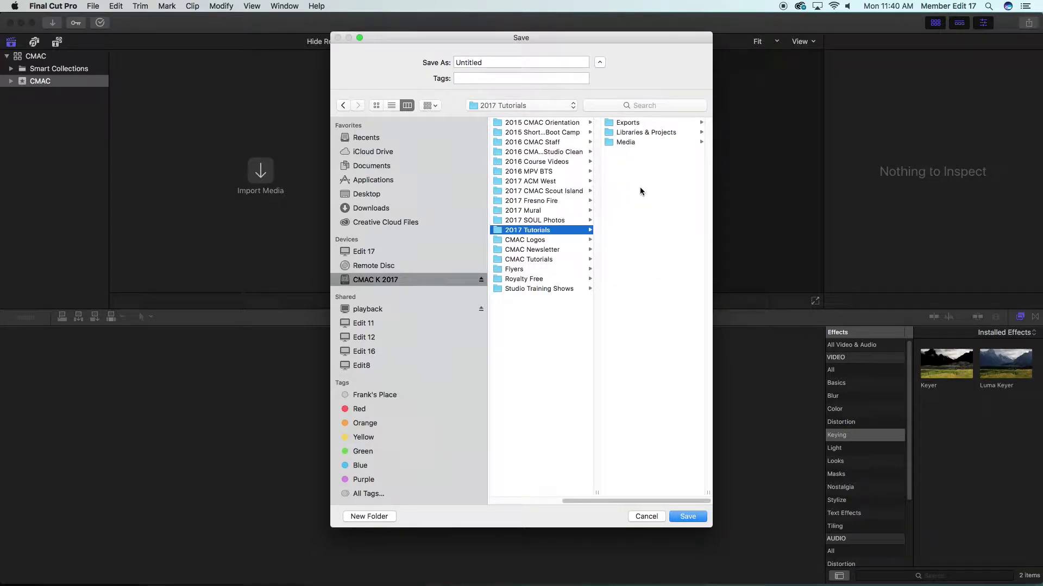
left_click(639, 134)
Name the library with the owner's first name in possessive form followed by "FCP Library" and save it.
double_click(475, 62)
type("Kyle's FCP Library")
left_click(693, 521)
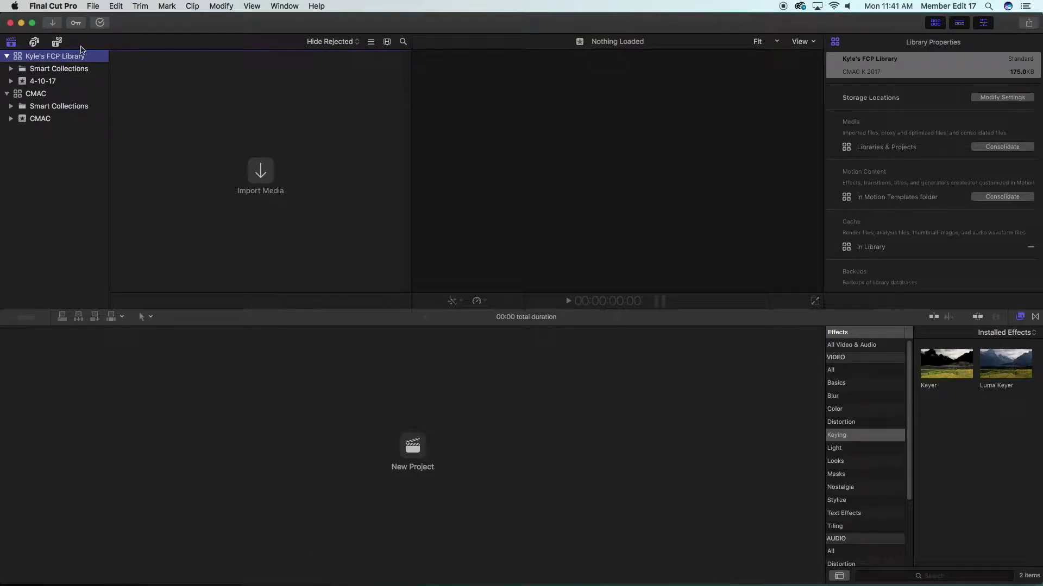
Start a new project in the 4-10-17 event with custom settings, keeping the frame rate at 59.94p.
left_click(49, 81)
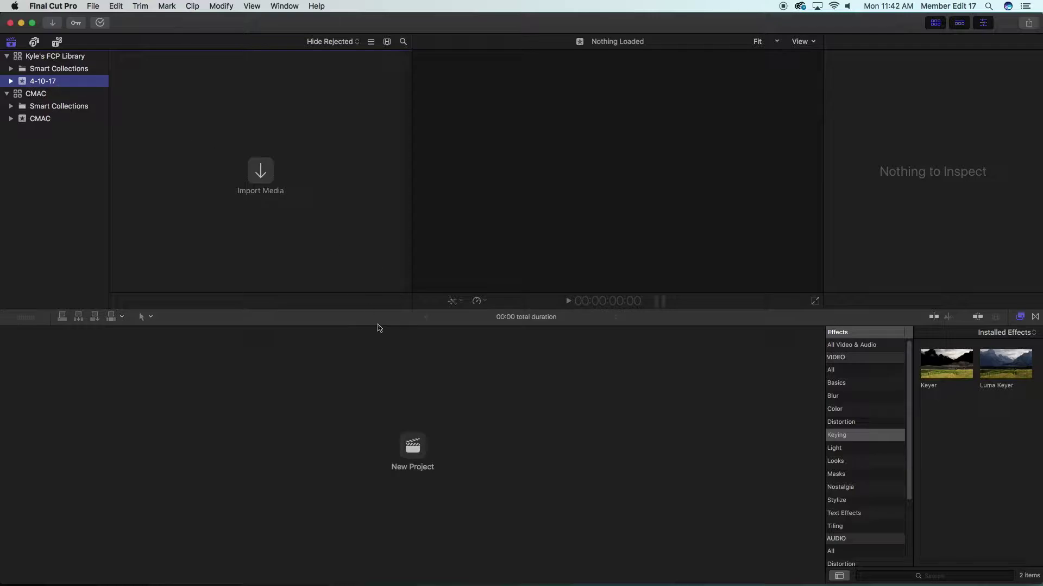
left_click(406, 436)
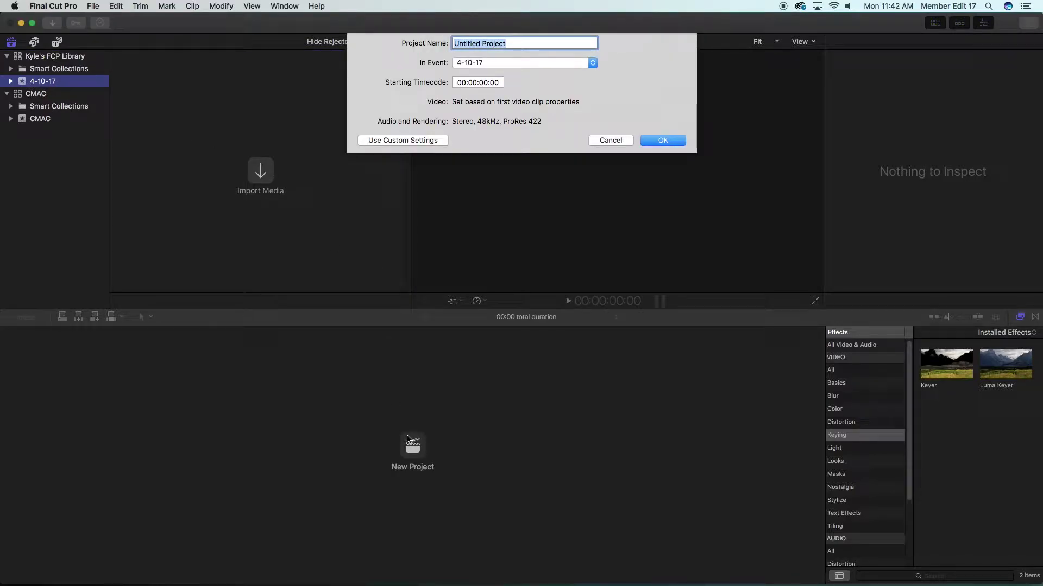
left_click(401, 142)
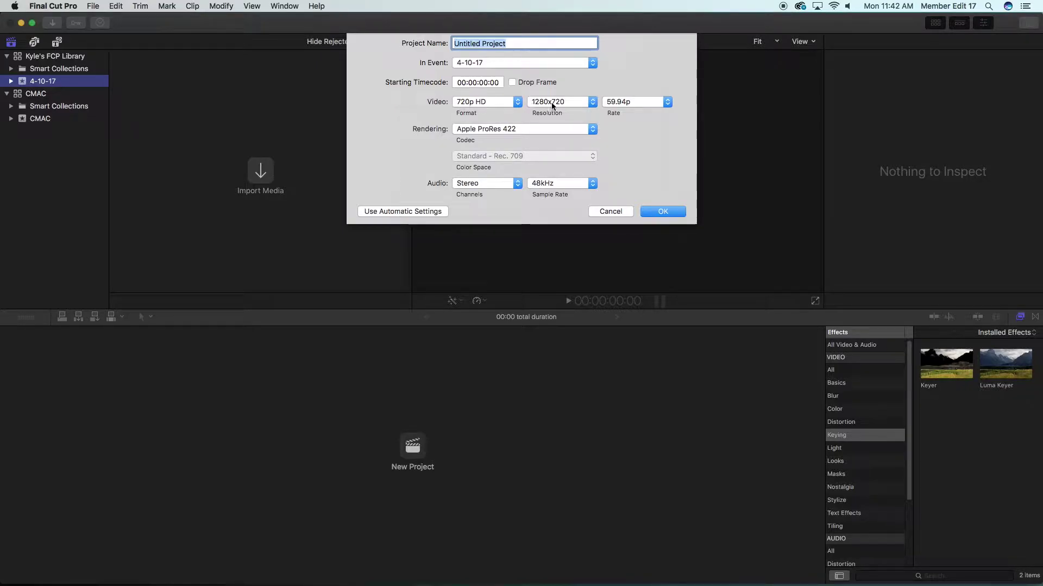
left_click(637, 102)
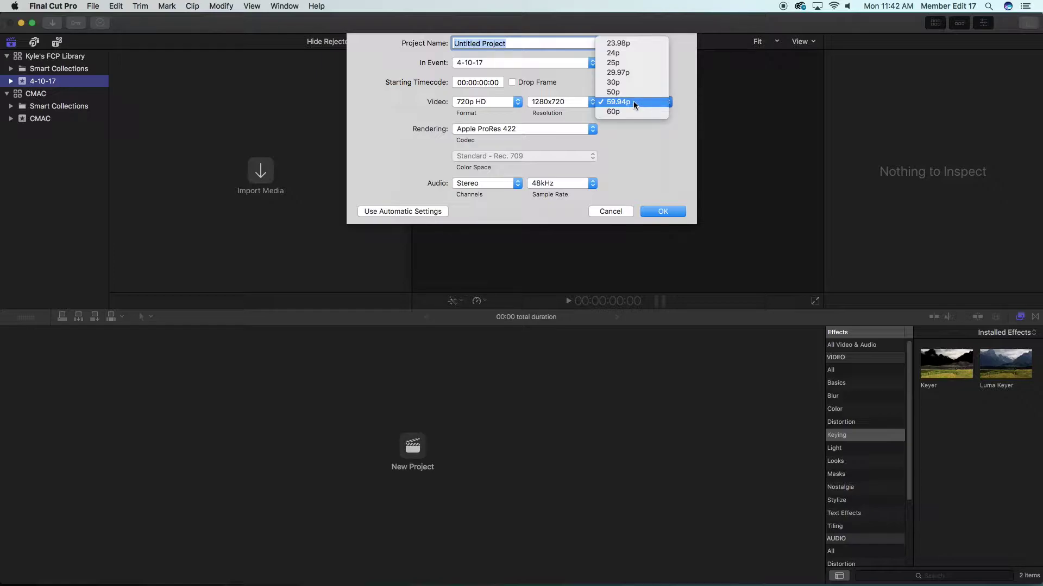
left_click(633, 101)
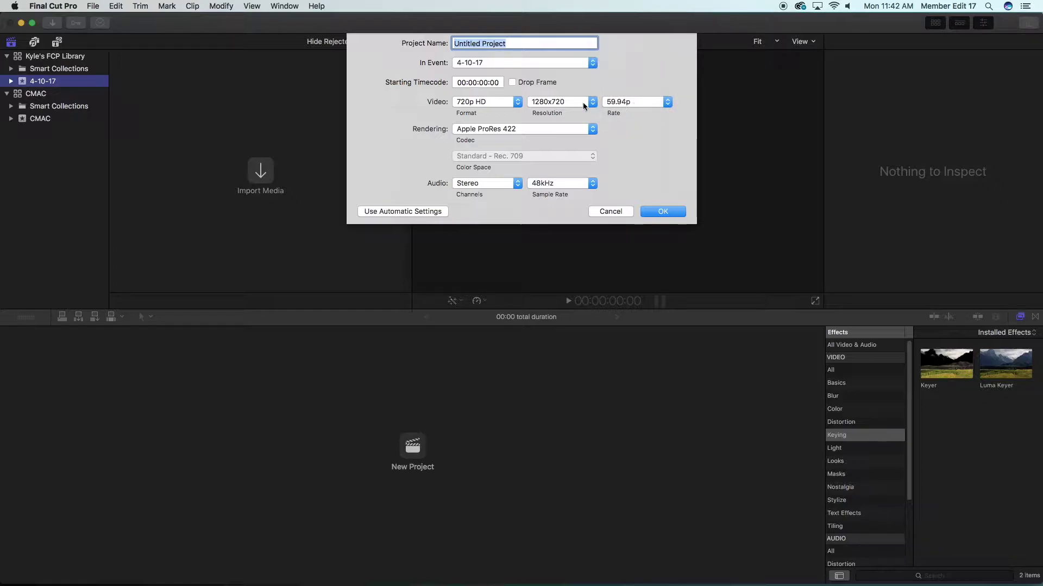
Set the project's video format to 1080p HD and its rendering codec to Apple ProRes 422 LT.
left_click(485, 100)
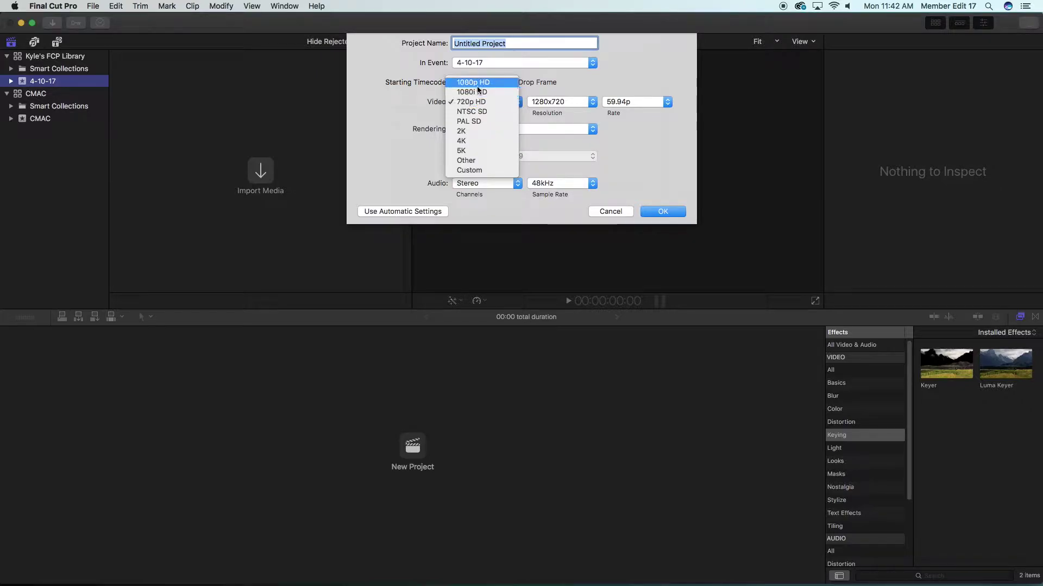
left_click(476, 82)
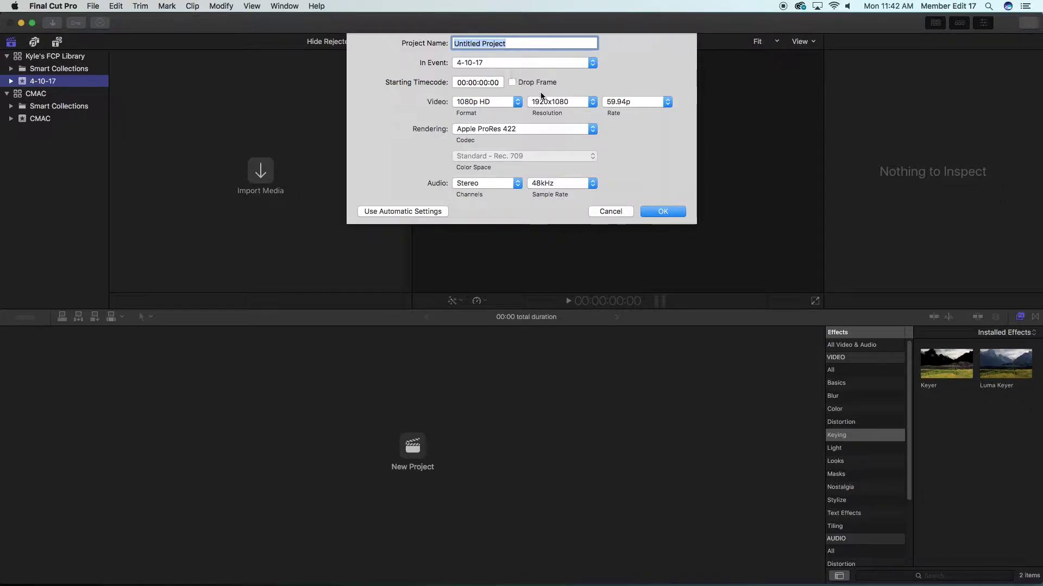
left_click(549, 127)
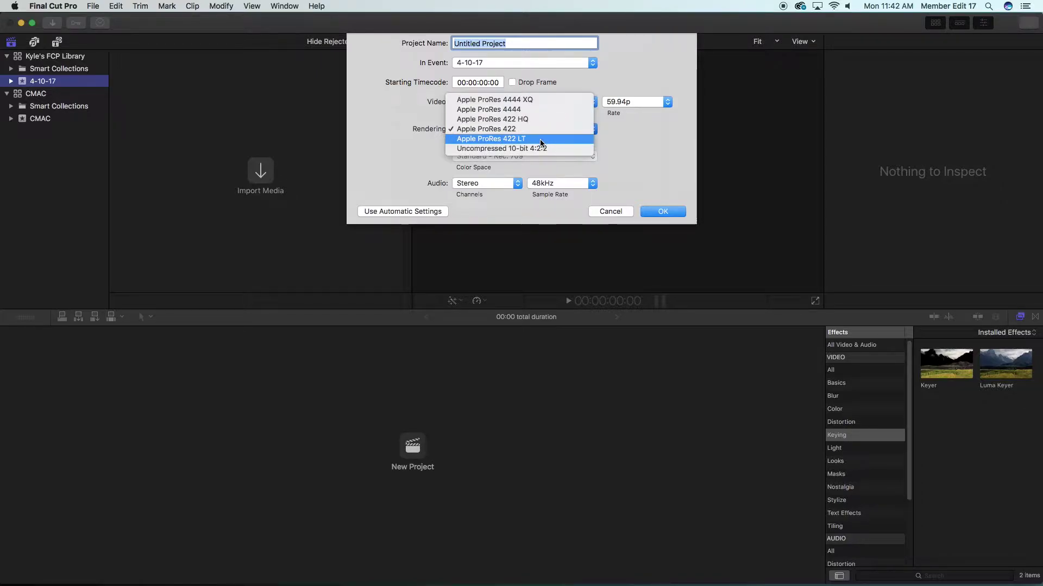
left_click(541, 140)
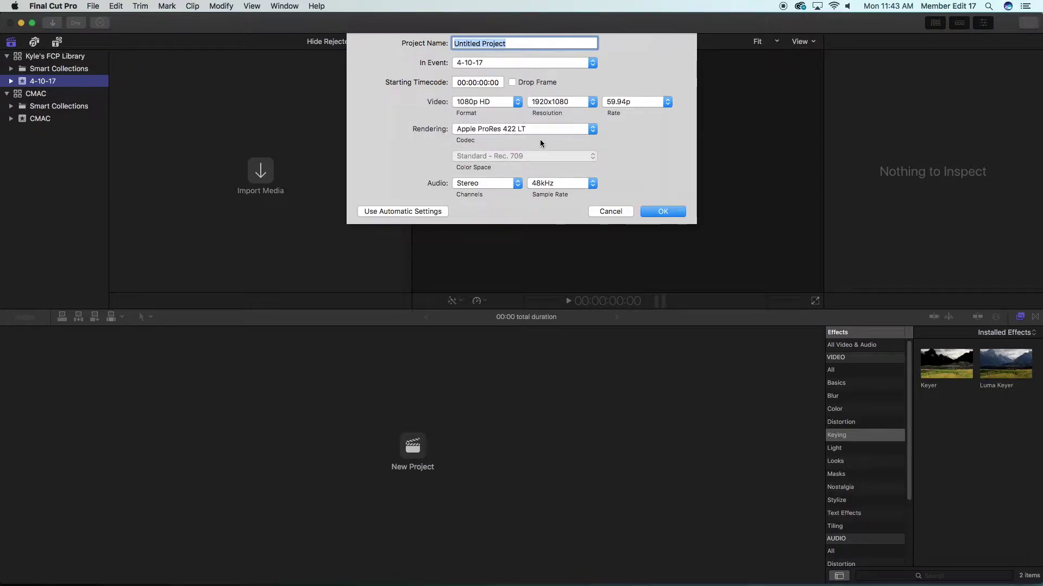
Name the project with the owner's first name in possessive form followed by "Awesome Show" and create it.
type("Kyle's Awesome Show")
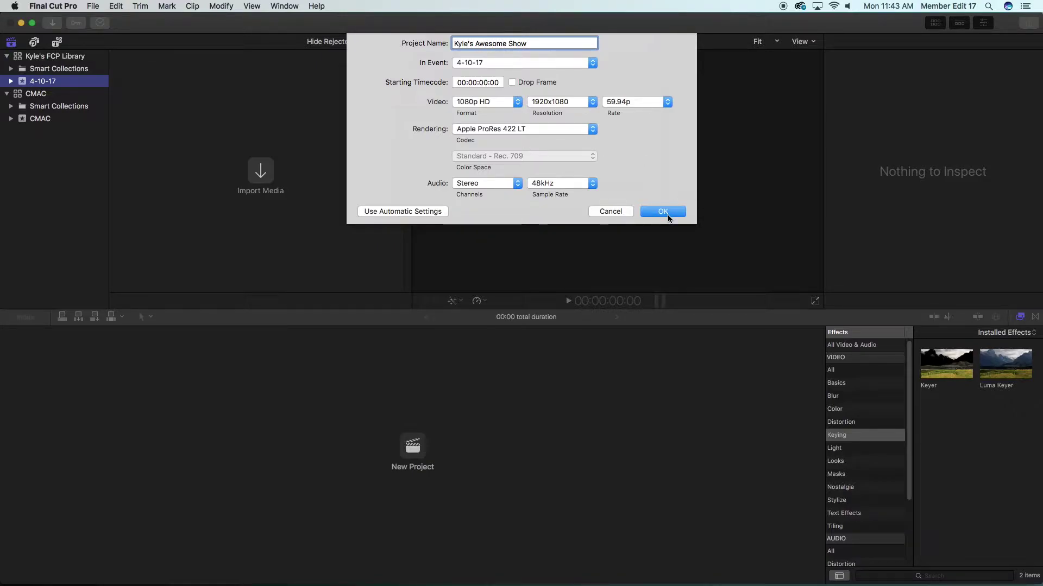
left_click(663, 212)
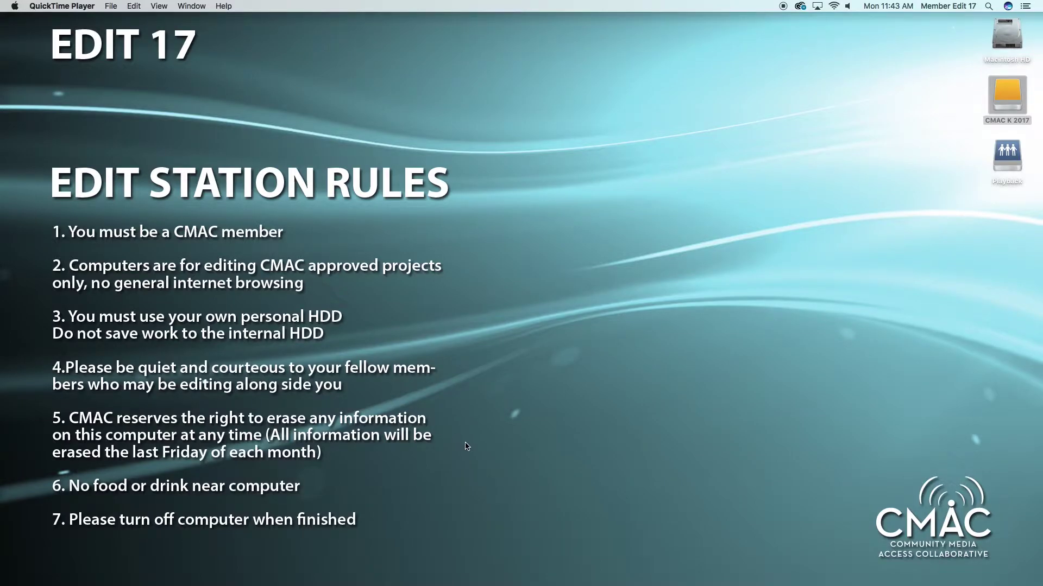
Switch to Premiere Pro and start a new project named with the owner's shortened first name in possessive form followed by "Project".
left_click(539, 554)
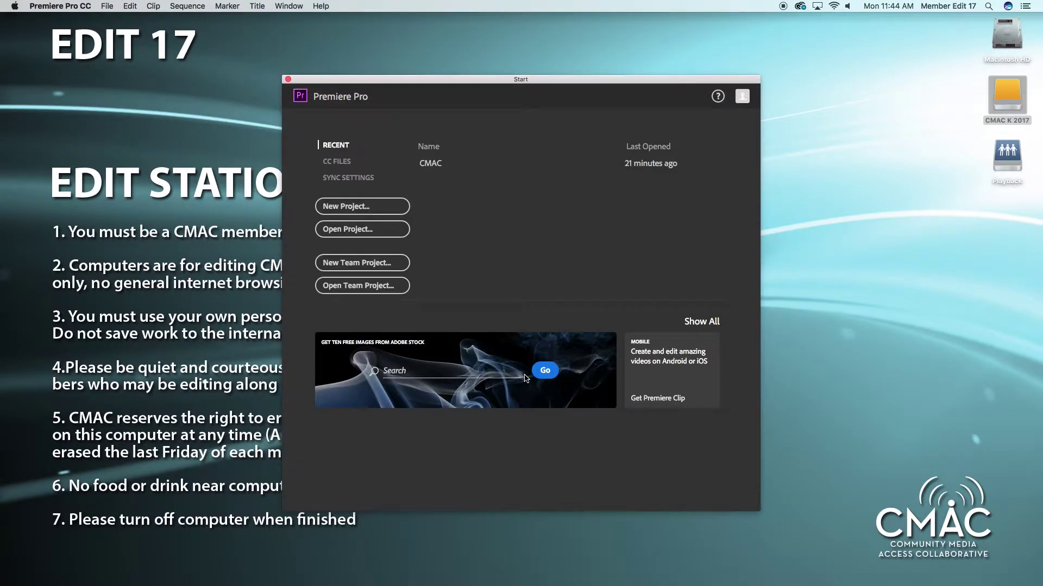
left_click(383, 206)
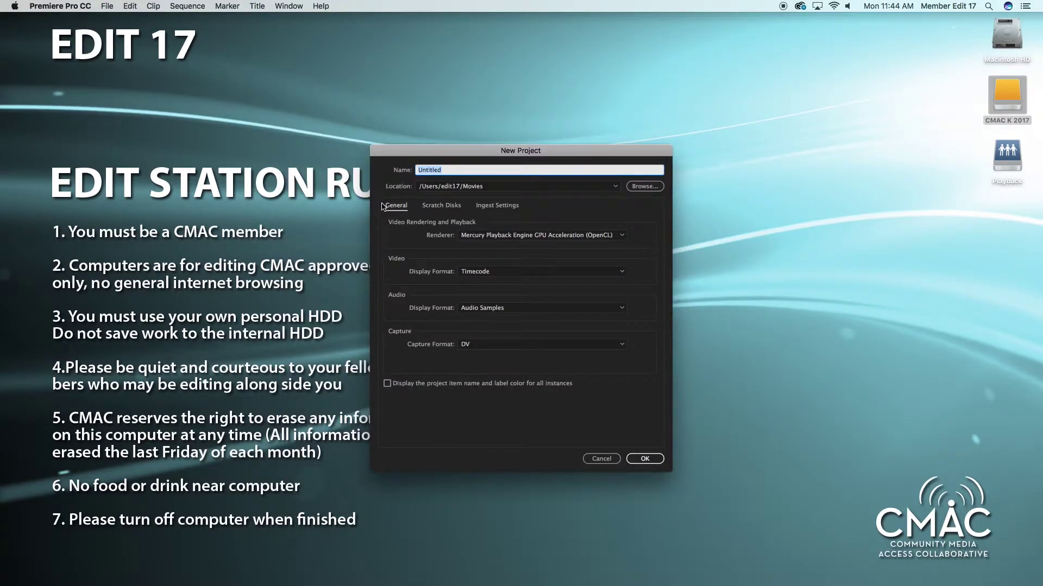
type("K")
Set the project's location to the Libraries & Projects folder inside Projects > 2017 Tutorials on the CMAC K 2017 drive.
left_click(644, 186)
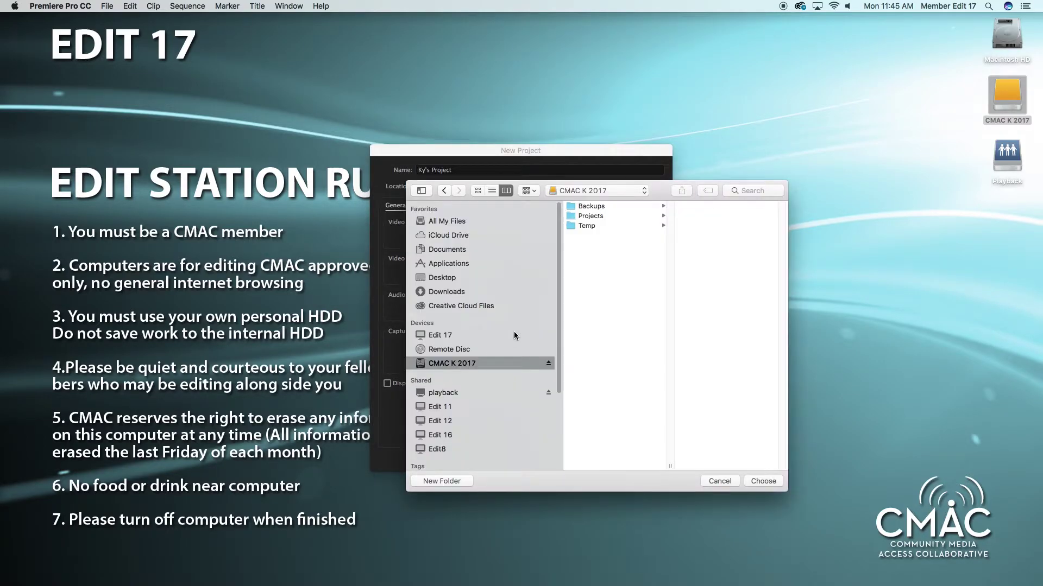
left_click(592, 218)
left_click(697, 314)
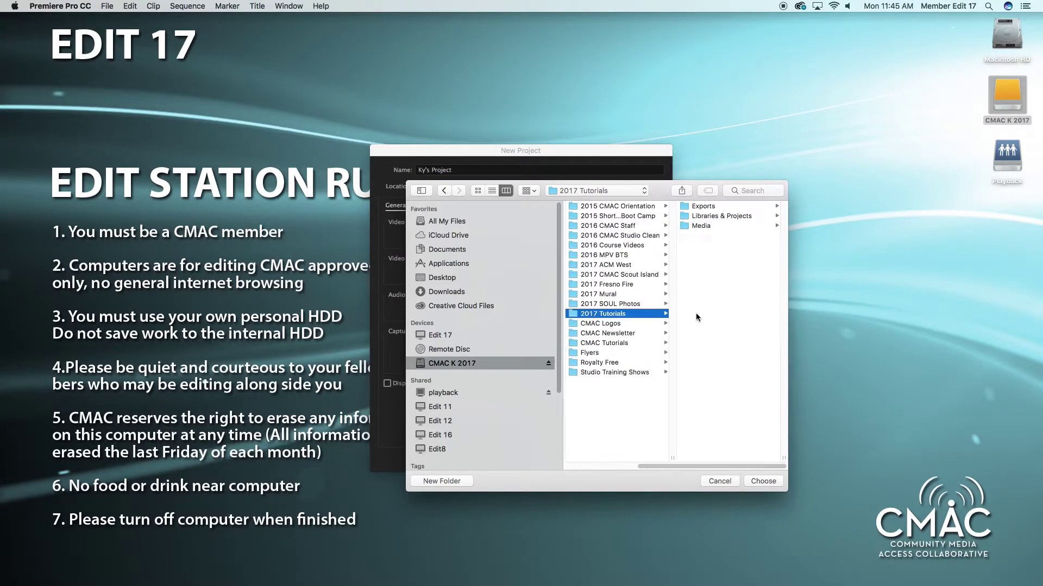
left_click(703, 217)
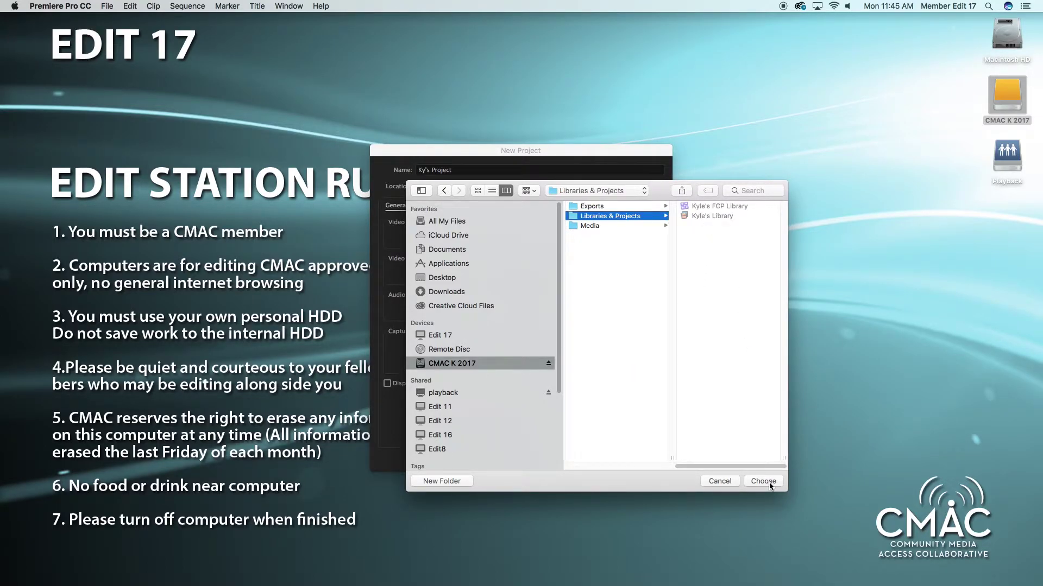
left_click(770, 483)
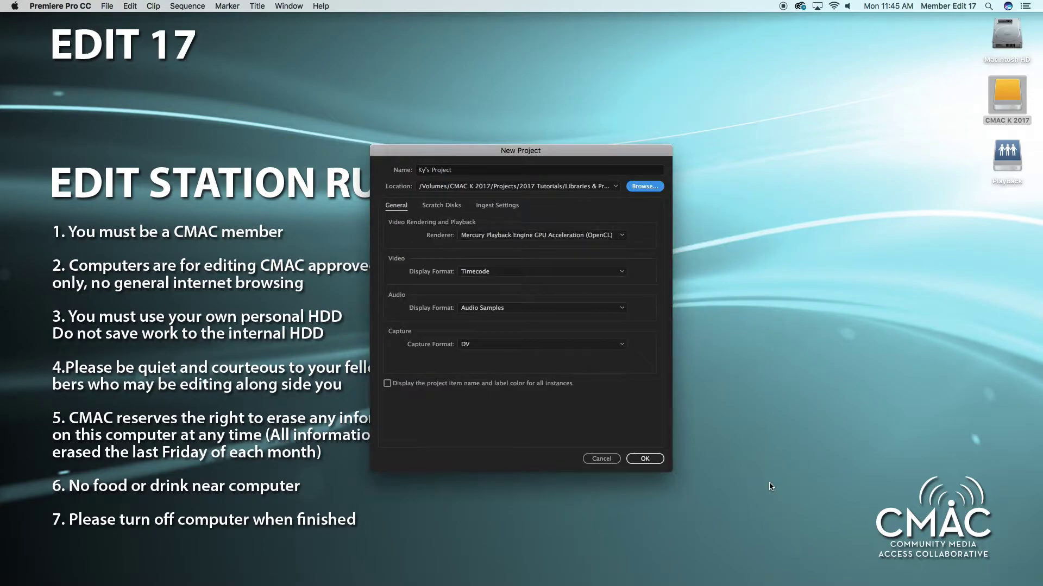
Check that every scratch disk is set to Same as Project, including CC Libraries Downloads, and create the project.
left_click(442, 206)
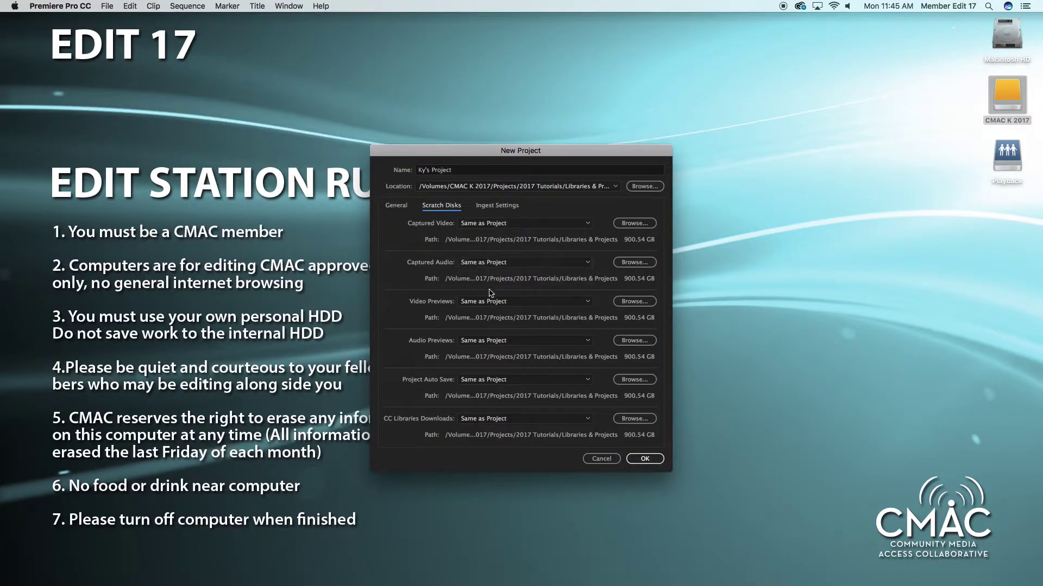
left_click(499, 419)
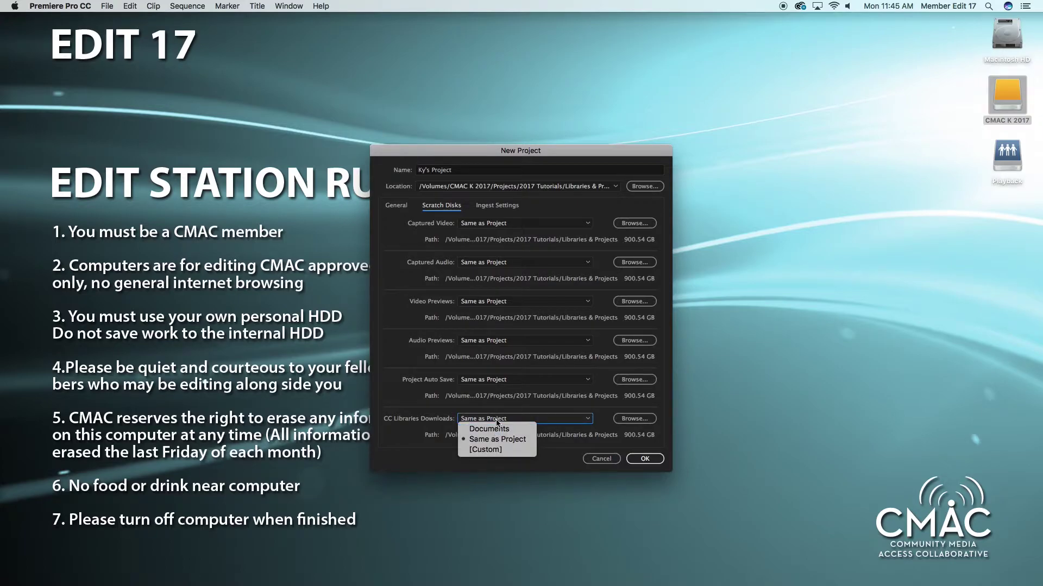
left_click(439, 410)
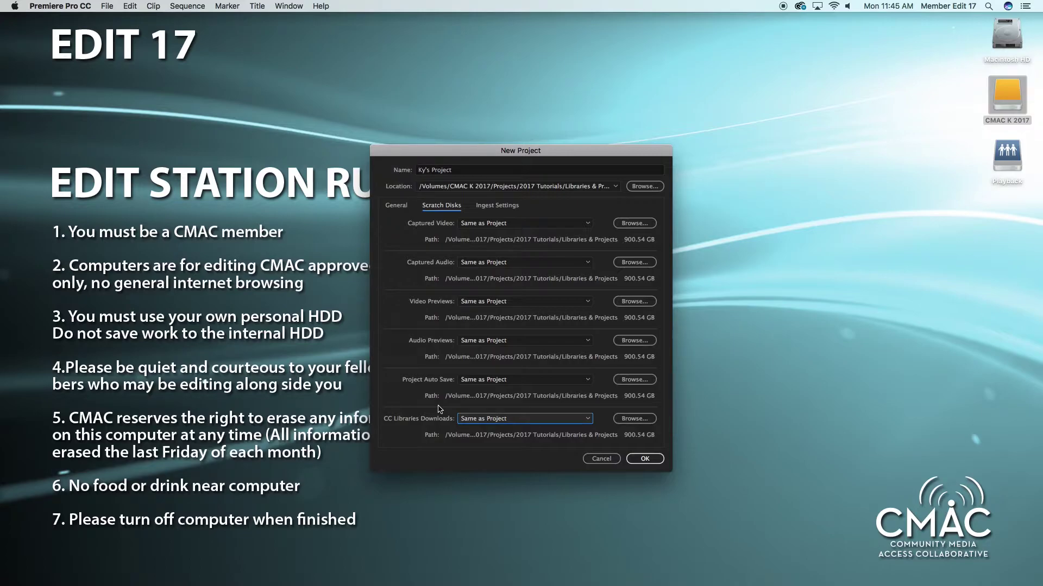
left_click(644, 459)
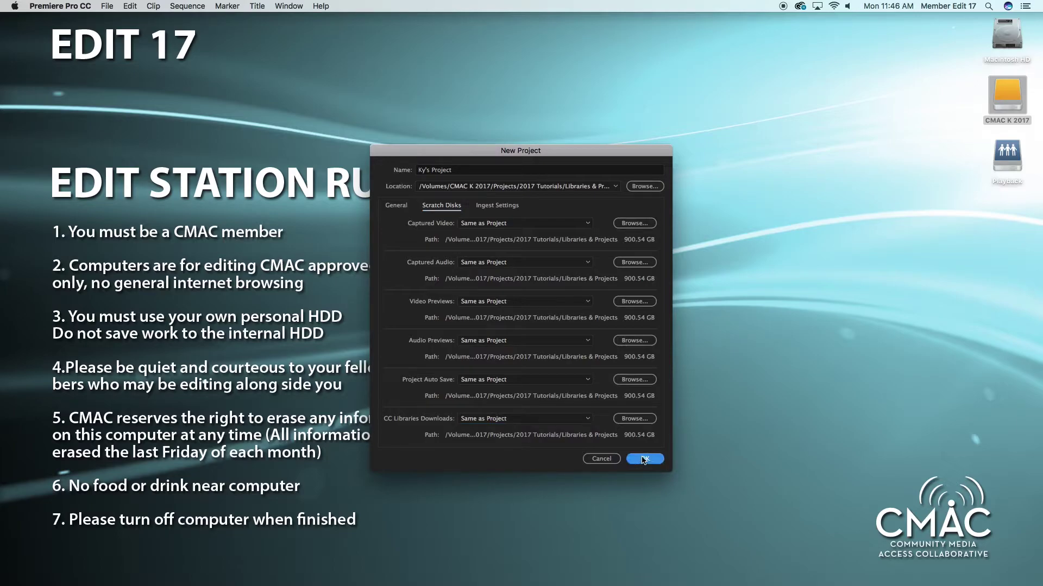